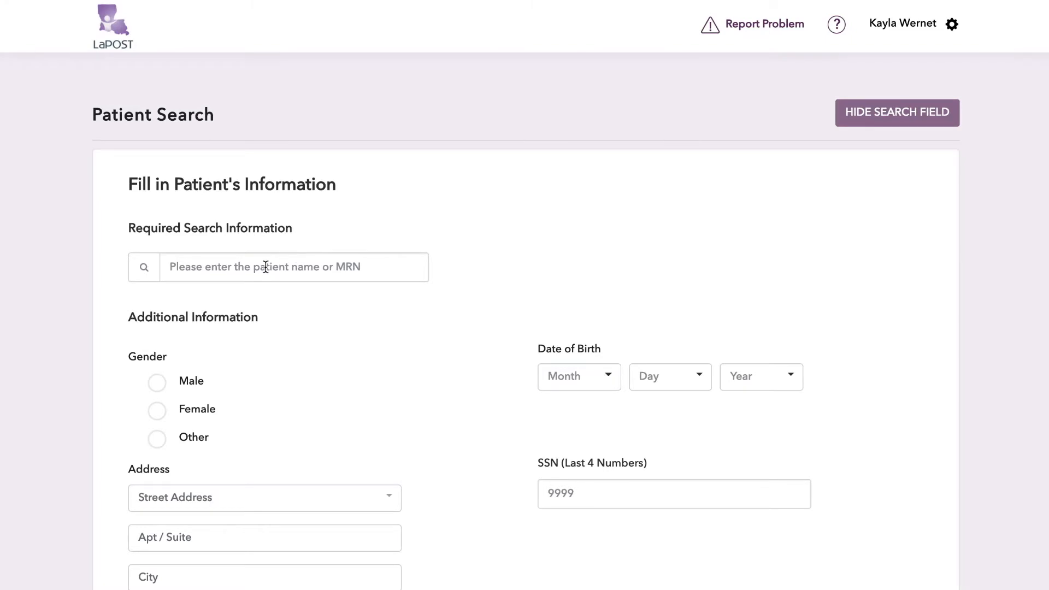
# Enter the patient's full name as the required search information and set the gender to Female.
pyautogui.write('e')
pyautogui.press('BackSpace')
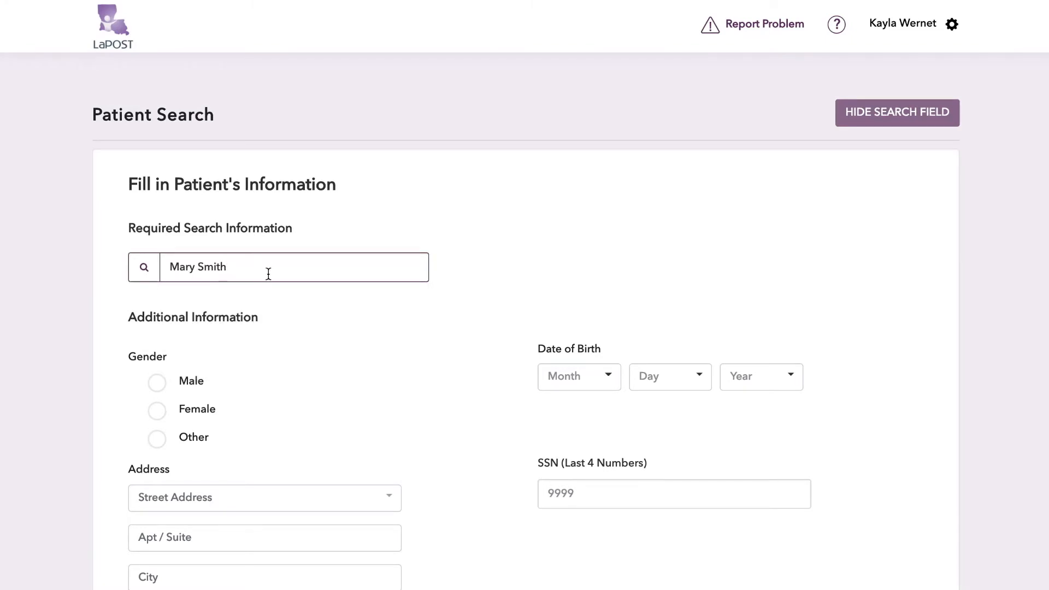
pyautogui.scroll(-2, 267, 272)
pyautogui.click(197, 302)
# Set the patient's month, day and year of birth and run the patient search.
pyautogui.click(594, 284)
pyautogui.click(590, 294)
pyautogui.click(668, 281)
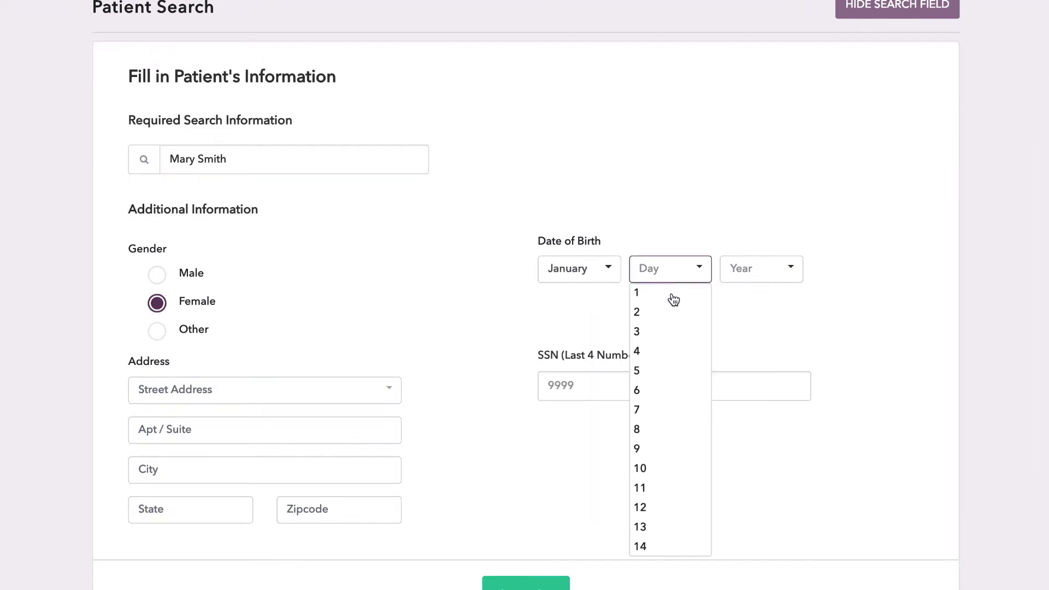
pyautogui.click(662, 352)
pyautogui.click(759, 270)
pyautogui.scroll(-2, 757, 336)
pyautogui.scroll(-6, 754, 335)
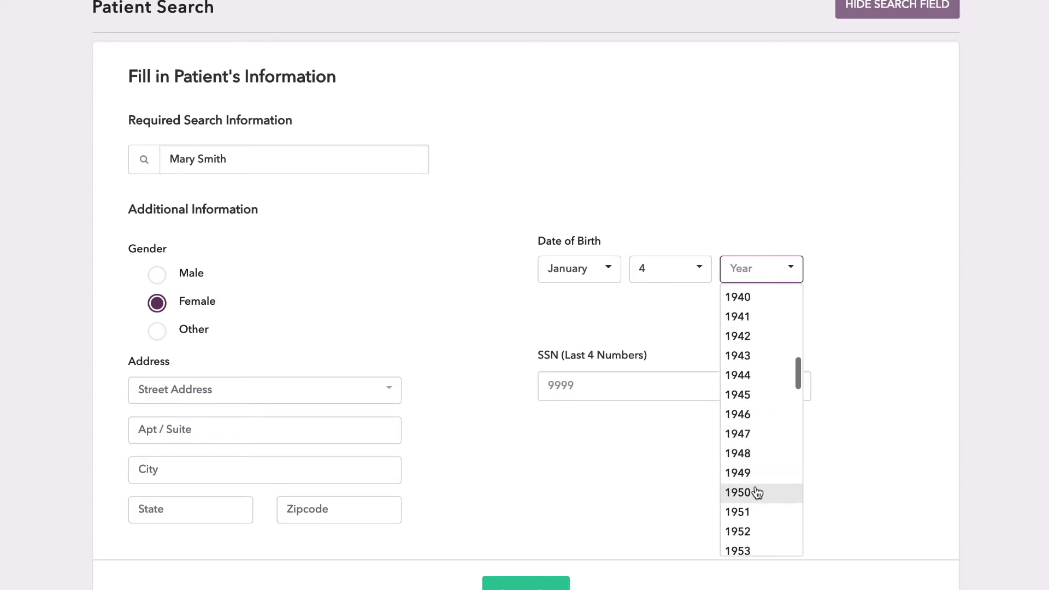
pyautogui.click(756, 491)
pyautogui.scroll(-2, 849, 415)
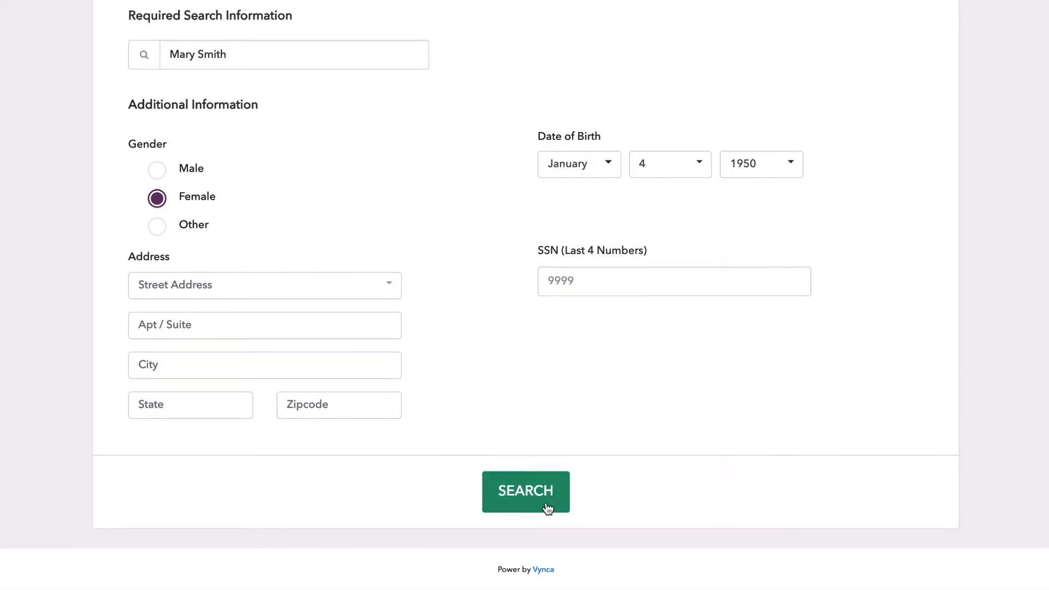
pyautogui.click(548, 503)
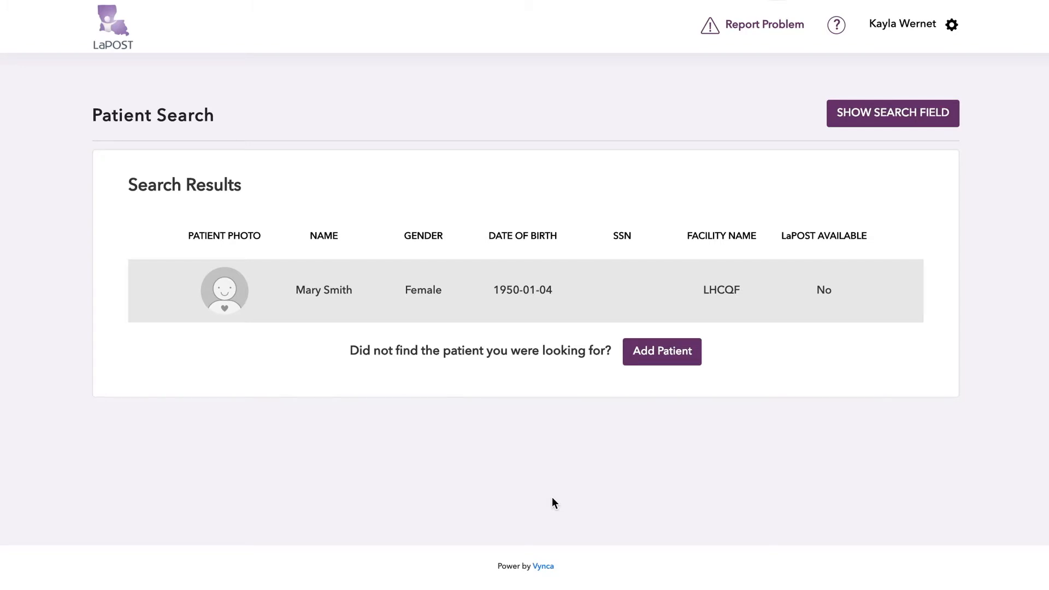
# Open the matching patient's record from the search results and resume the incomplete LaPOST document.
pyautogui.click(478, 317)
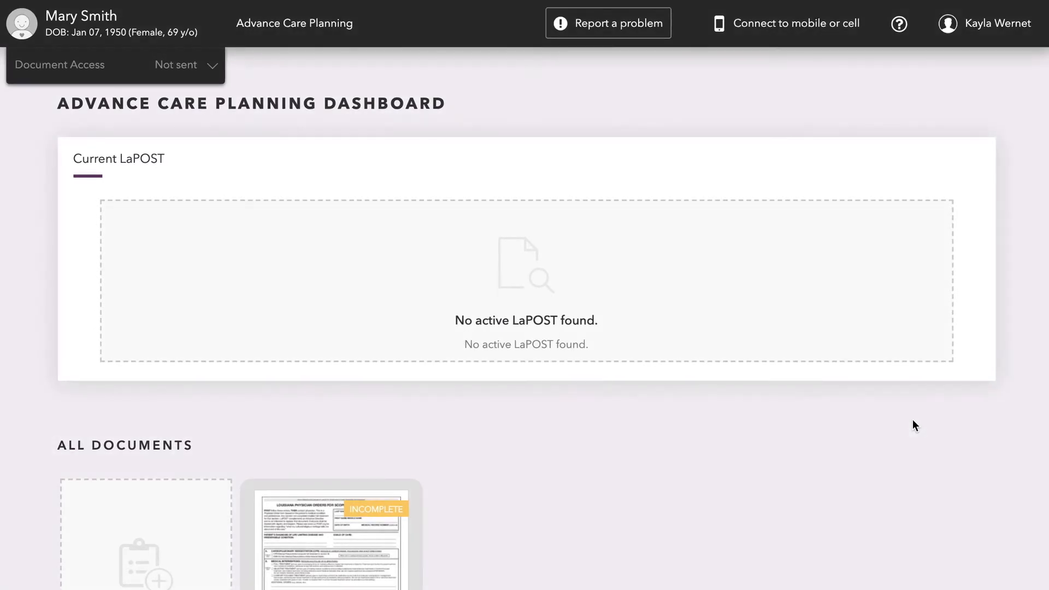
pyautogui.scroll(-3, 912, 425)
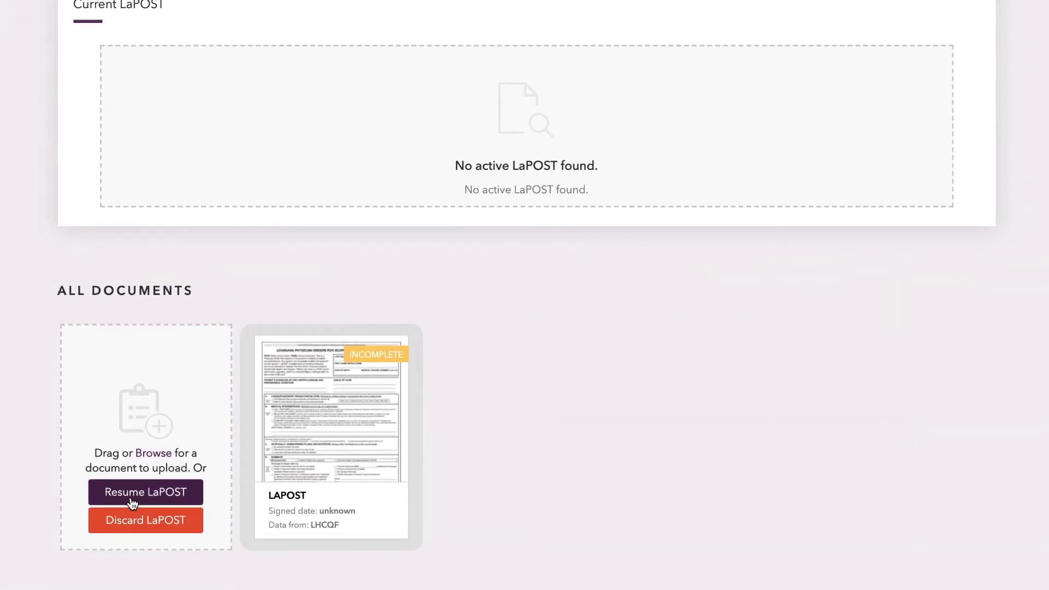
pyautogui.click(200, 498)
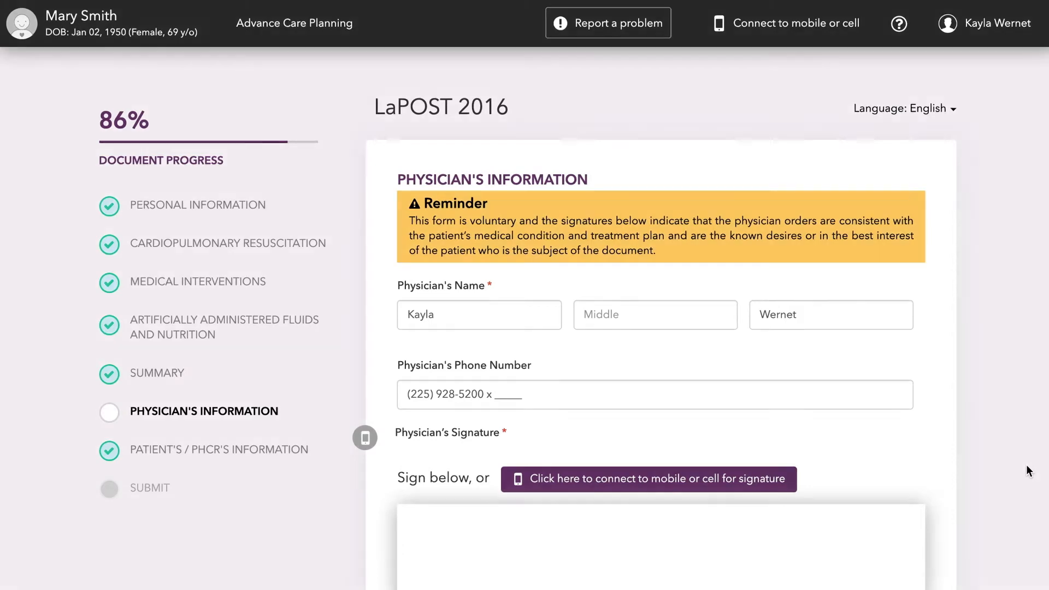
# Leave Physician's Information, discarding unsaved changes, and review the sections from Cardiopulmonary Resuscitation through Summary.
pyautogui.click(217, 253)
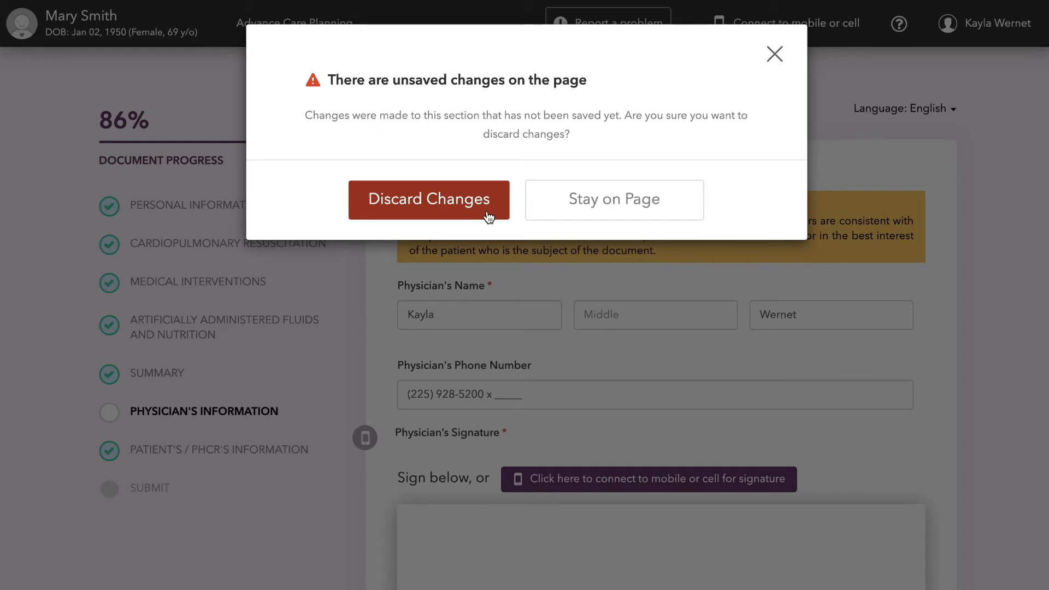
pyautogui.click(488, 216)
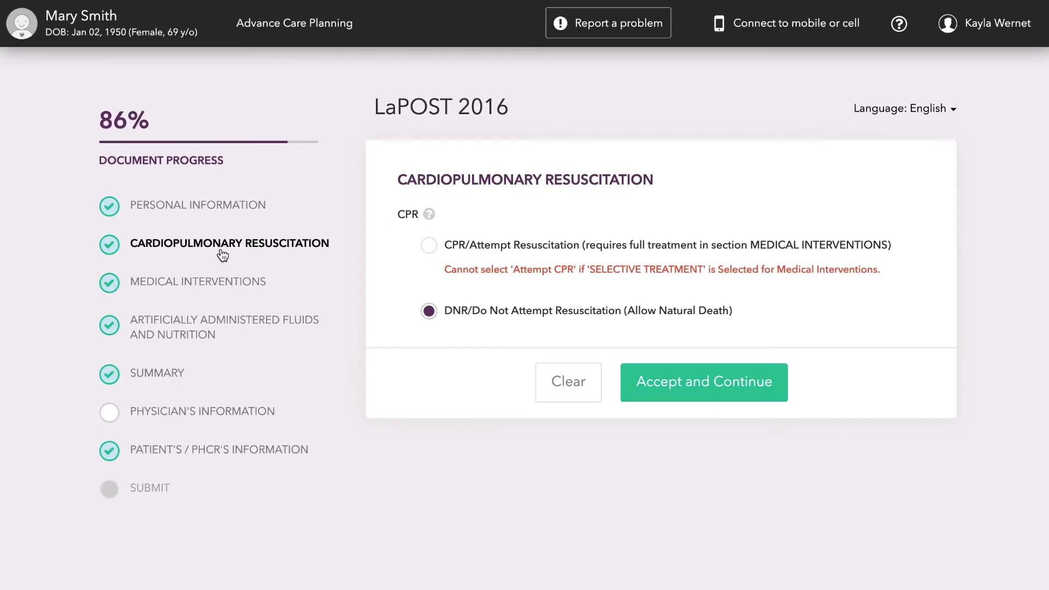
pyautogui.click(183, 282)
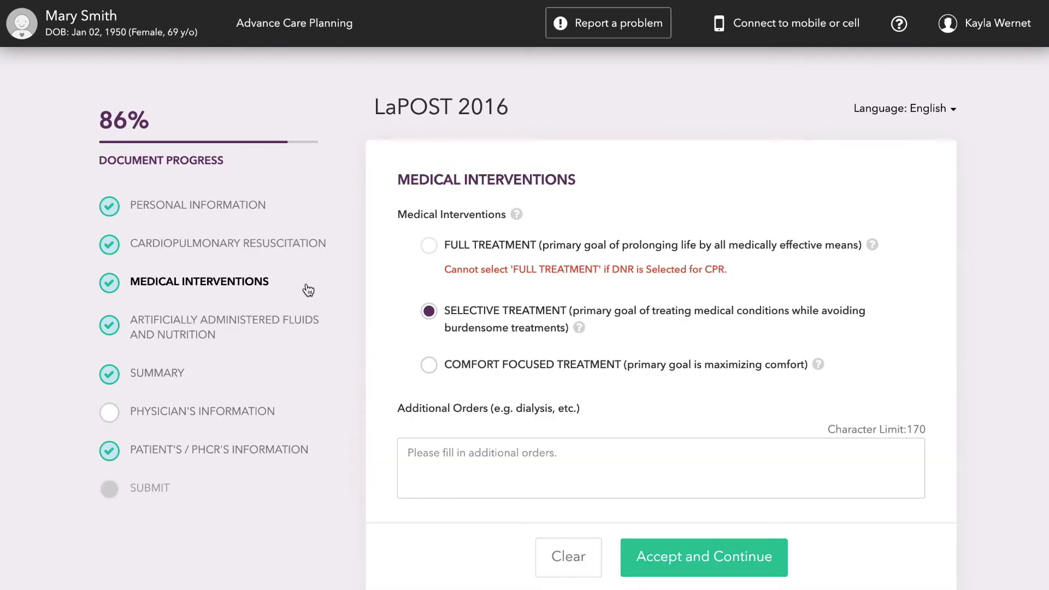
pyautogui.click(224, 326)
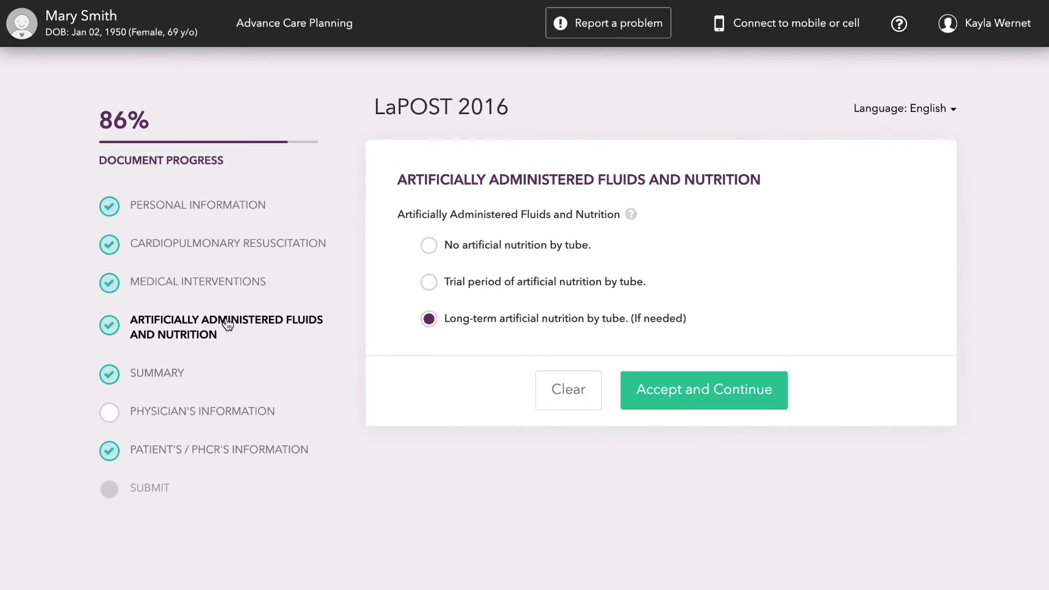
pyautogui.click(171, 373)
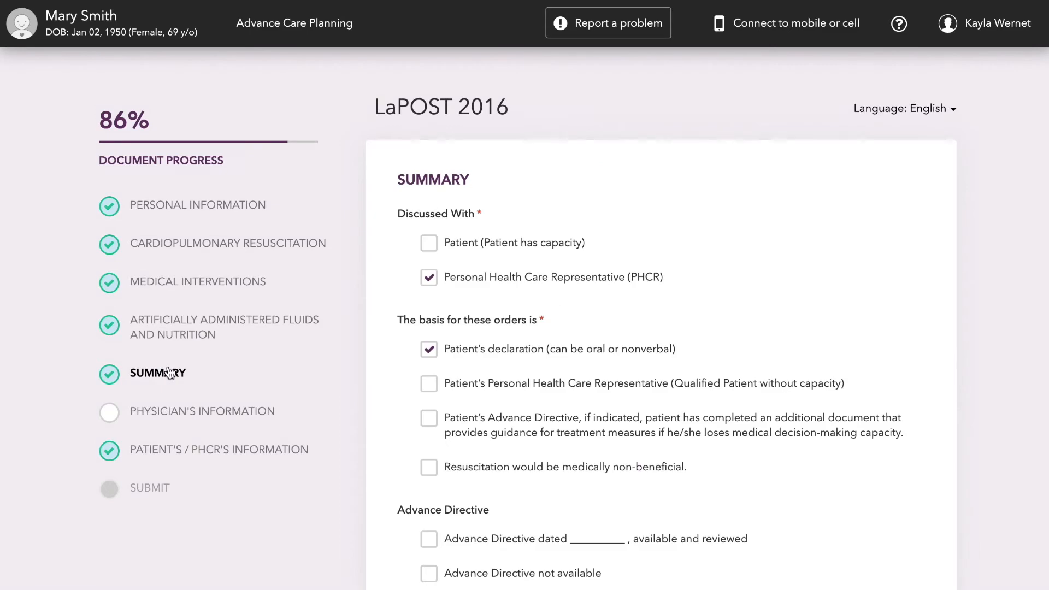
pyautogui.scroll(-3, 339, 363)
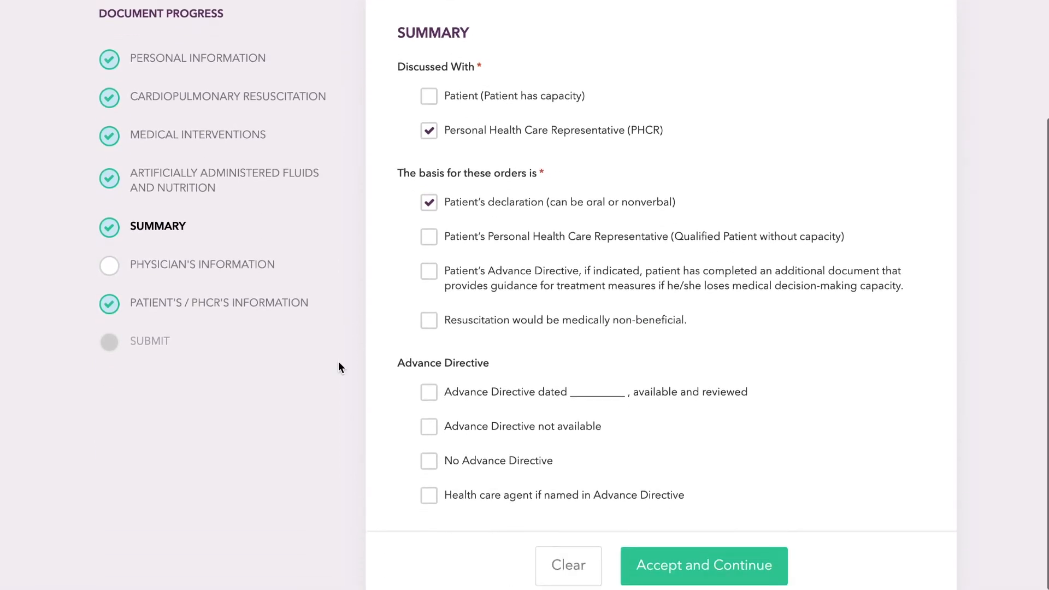
# Review the Patient's / PHCR's Information section through the signature and its date, and return to Physician's Information.
pyautogui.click(169, 302)
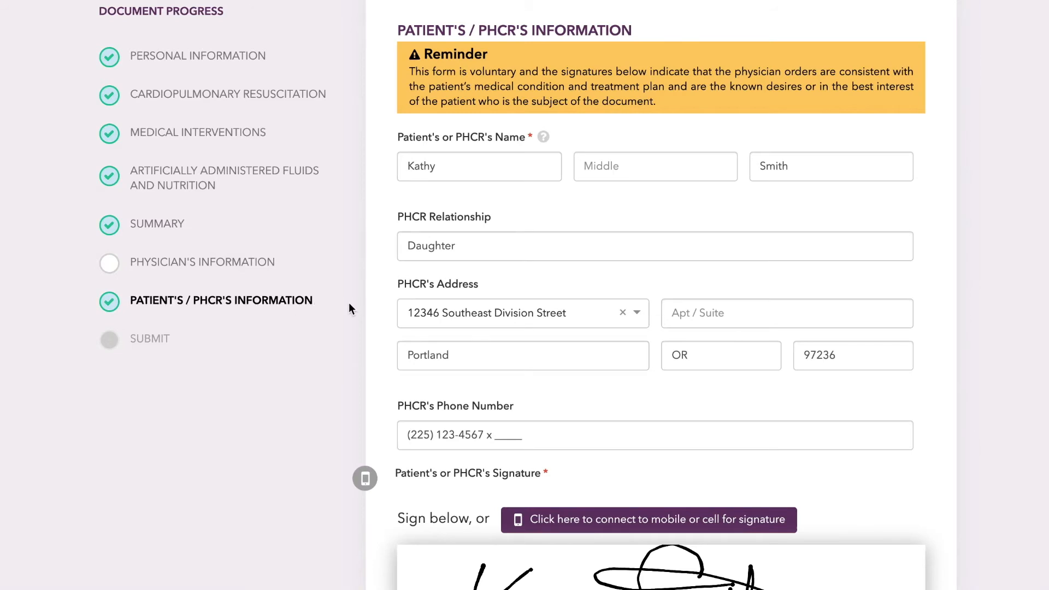
pyautogui.scroll(-1, 351, 309)
pyautogui.scroll(-3, 349, 303)
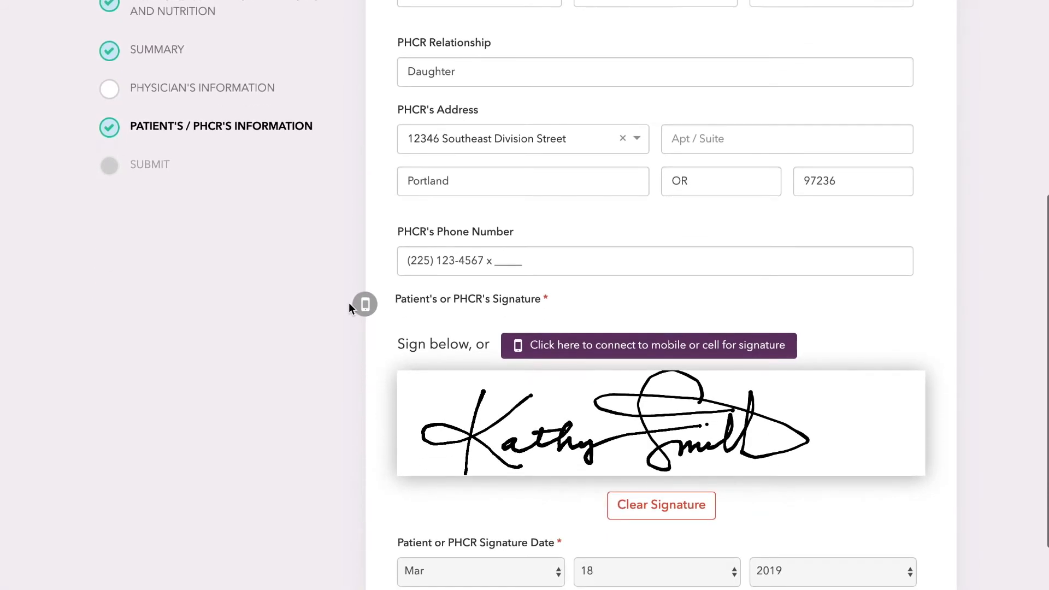
pyautogui.scroll(-2, 349, 303)
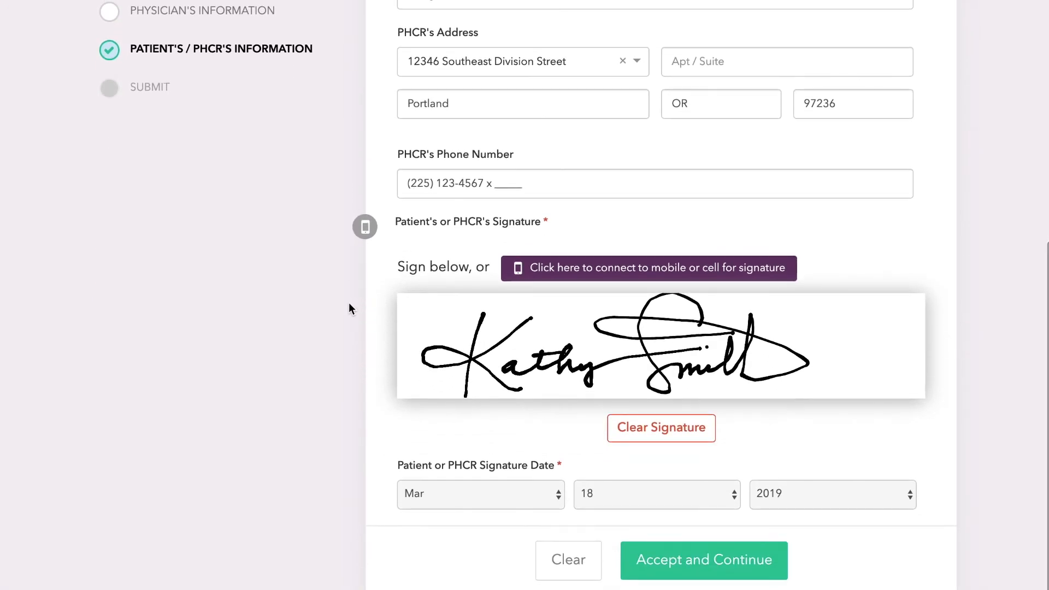
pyautogui.scroll(5, 349, 308)
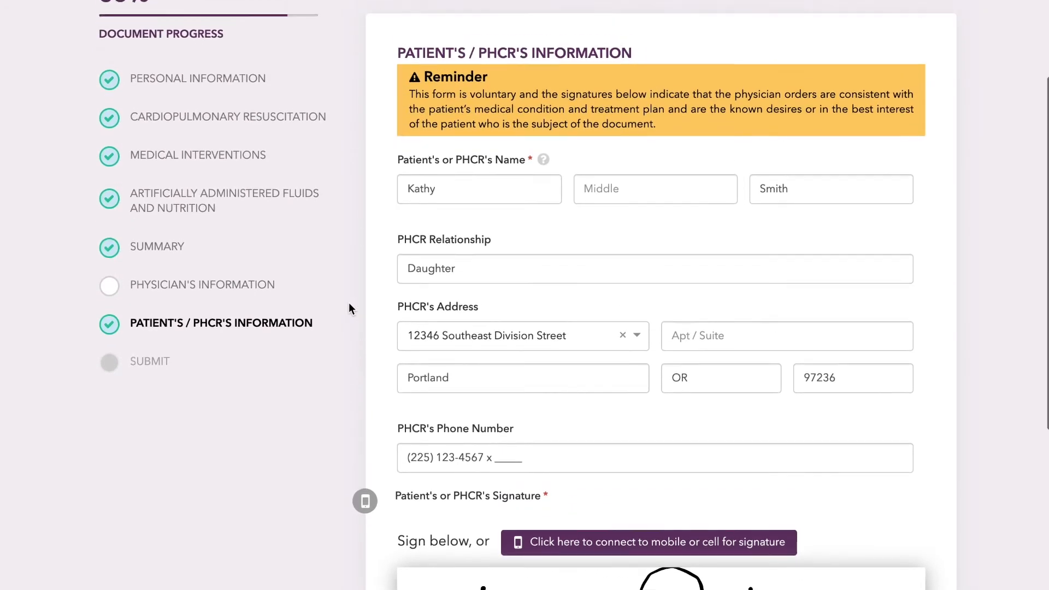
pyautogui.click(256, 308)
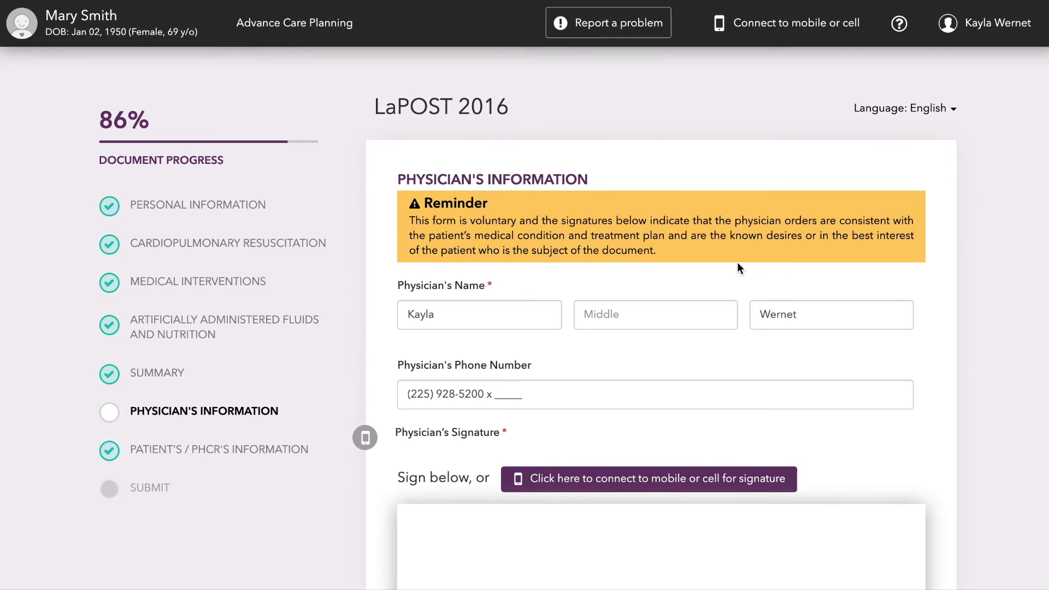
# Handwrite the word "Signature" in the Physician's Signature box.
pyautogui.scroll(-5, 737, 262)
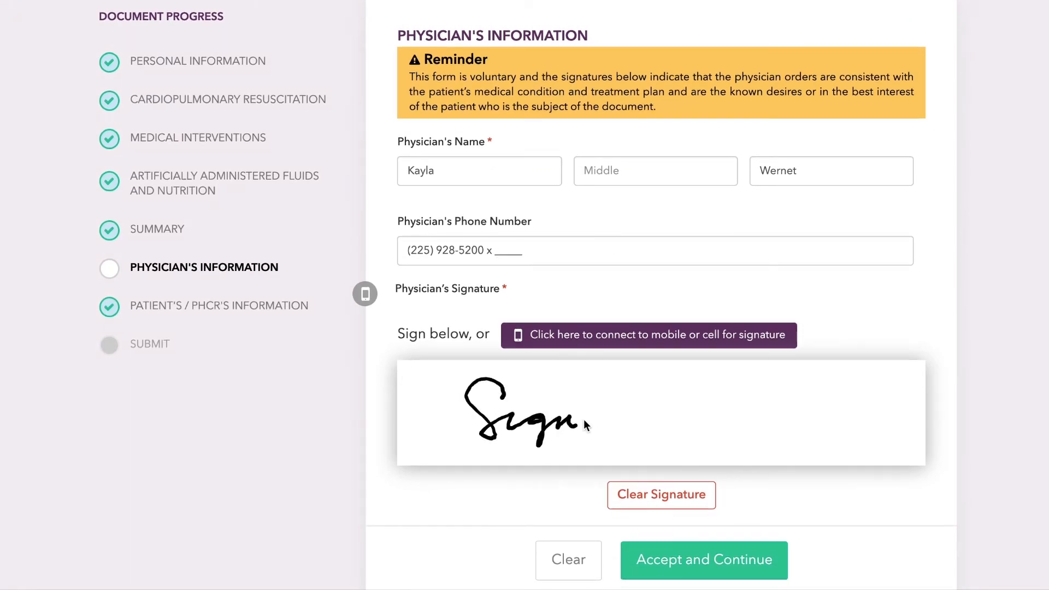
pyautogui.moveTo(720, 426); pyautogui.dragTo(732, 403)
pyautogui.moveTo(590, 403); pyautogui.dragTo(644, 399)
pyautogui.click(521, 401)
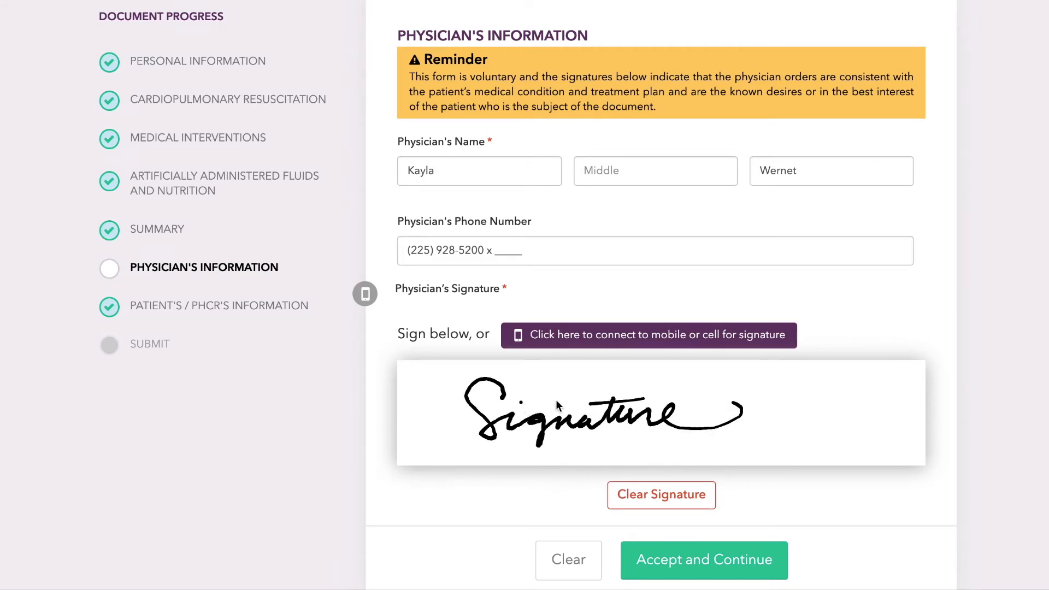
# Send a smartphone connection link for signing to the phone number, and dismiss the code entry without confirming.
pyautogui.click(715, 337)
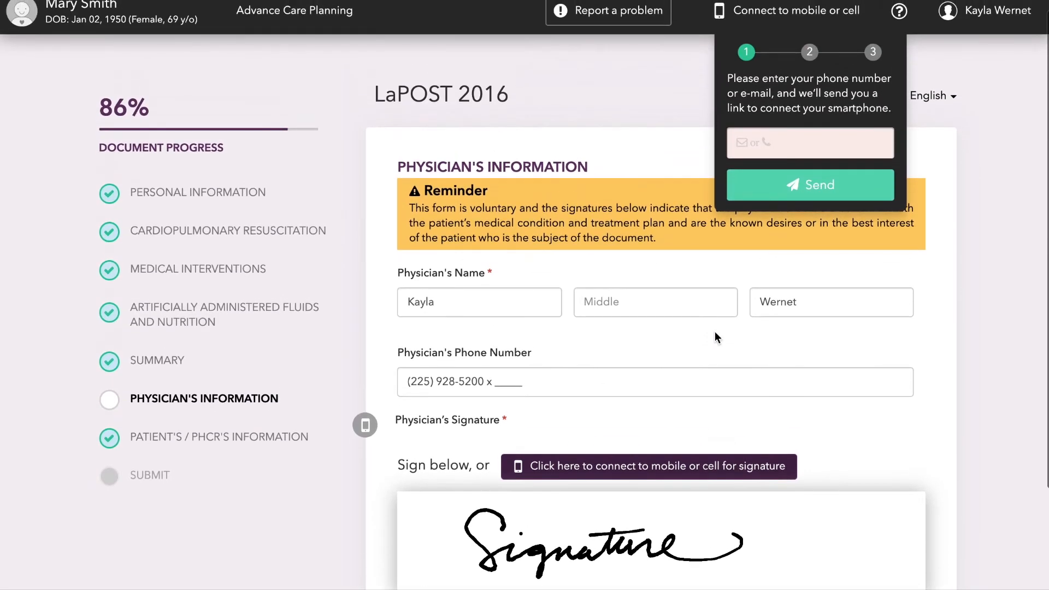
pyautogui.click(777, 146)
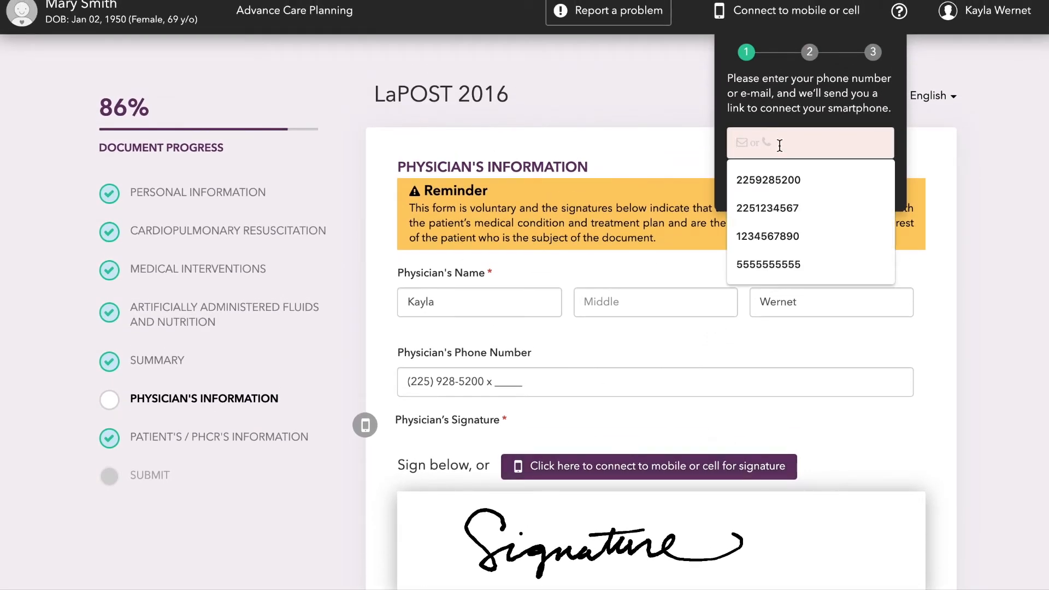
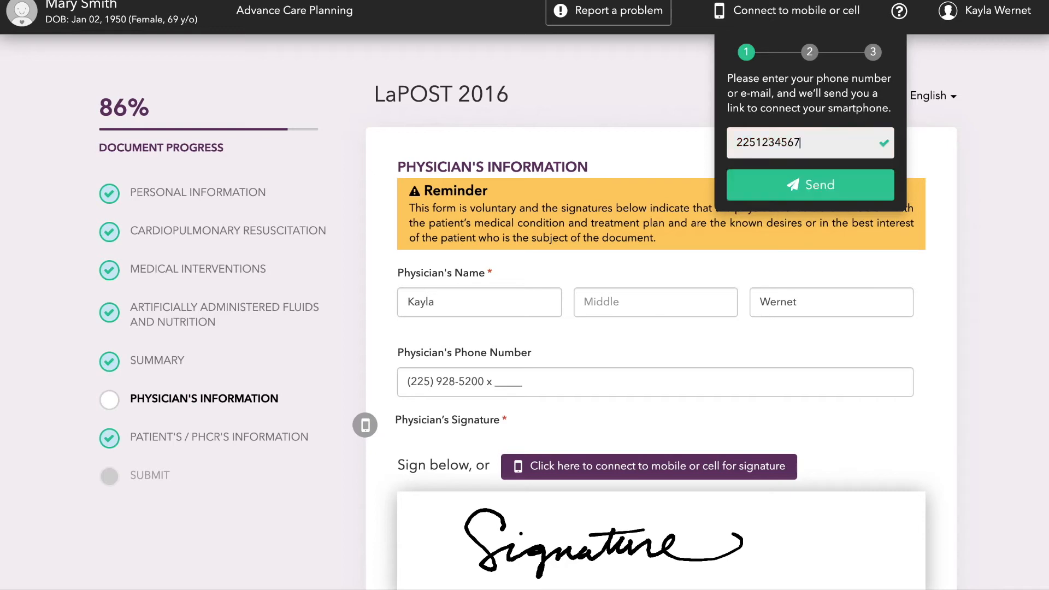
pyautogui.click(865, 187)
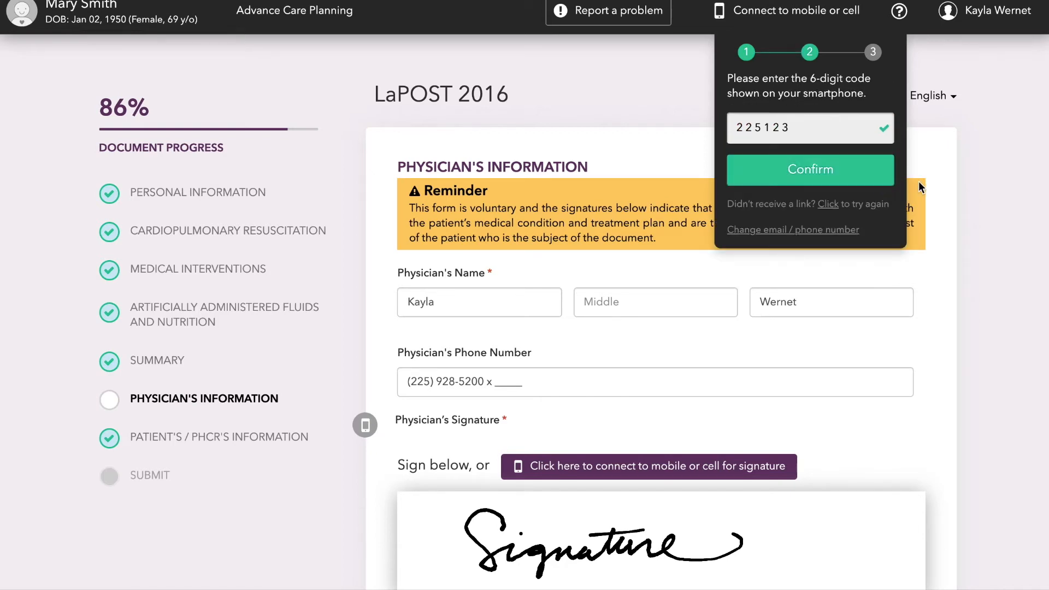
pyautogui.click(975, 170)
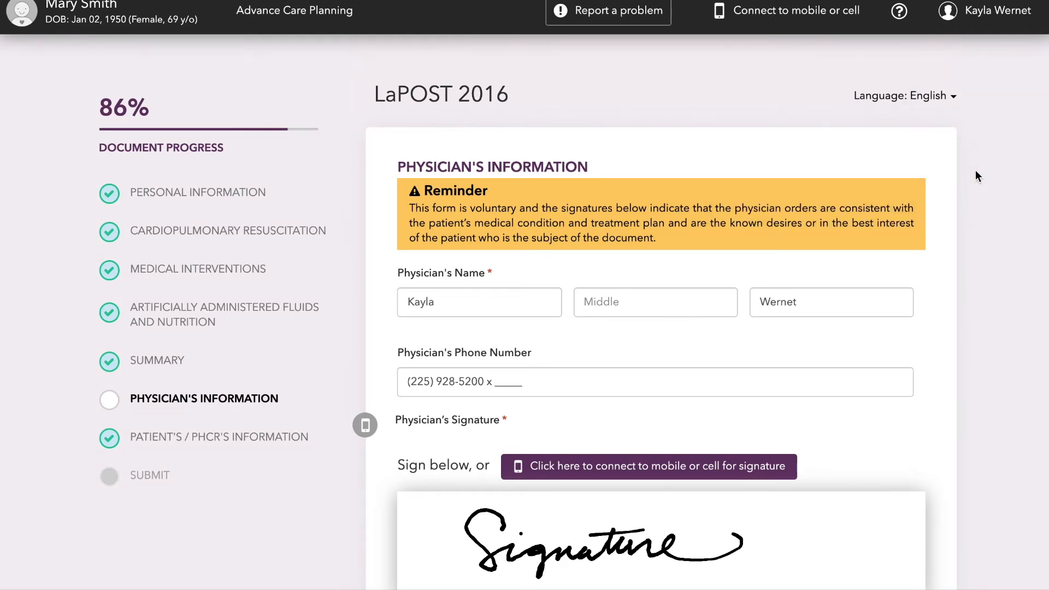
# Clear the physician's signature, handwrite "Signature" again, and accept the section including the signature check.
pyautogui.scroll(-3, 975, 170)
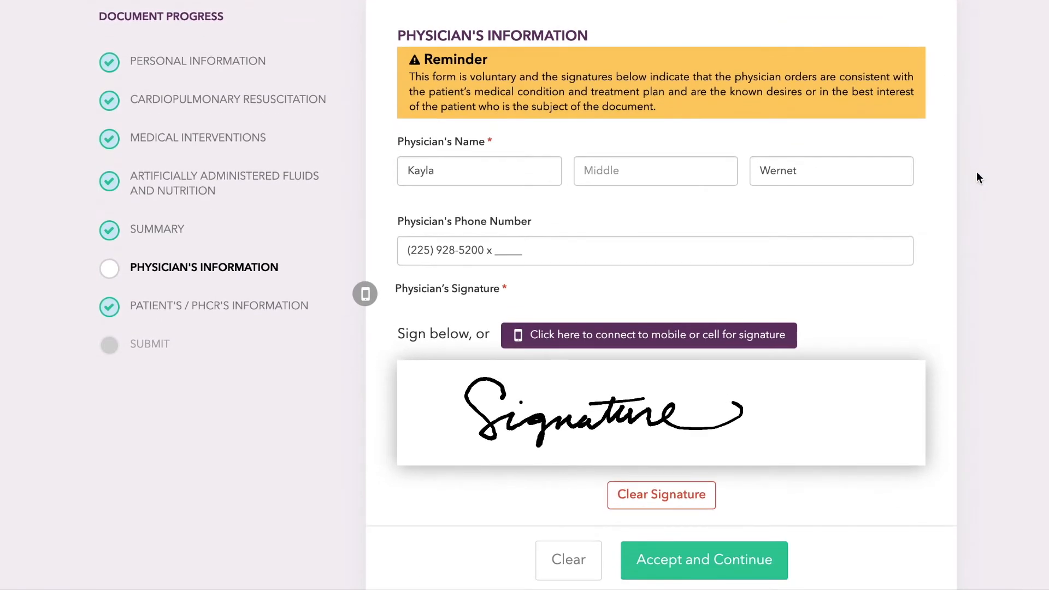
pyautogui.click(662, 495)
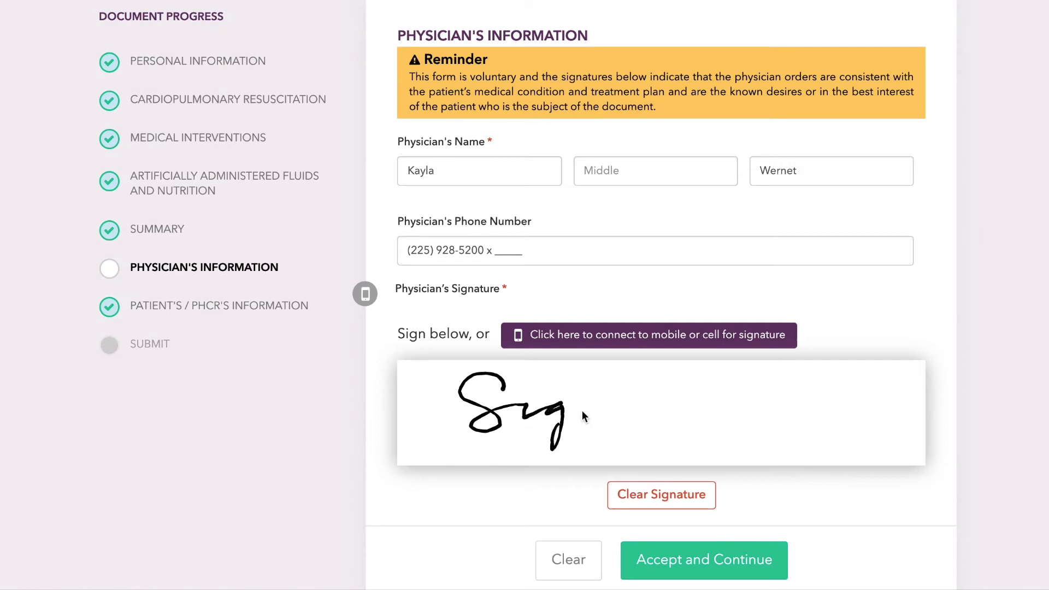
pyautogui.moveTo(689, 415); pyautogui.dragTo(776, 391)
pyautogui.moveTo(654, 393); pyautogui.dragTo(694, 391)
pyautogui.click(527, 389)
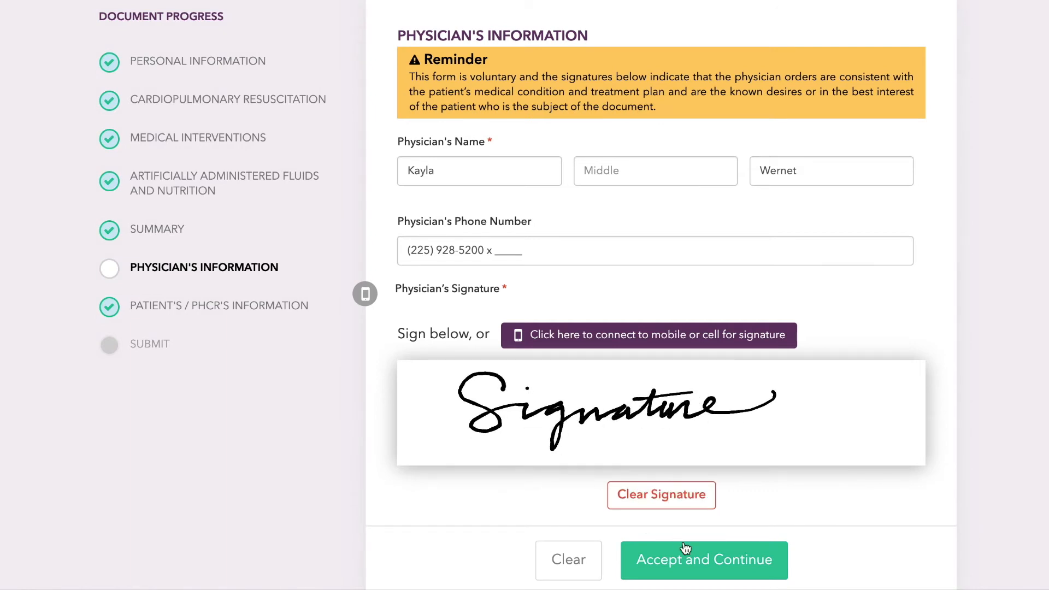
pyautogui.click(770, 572)
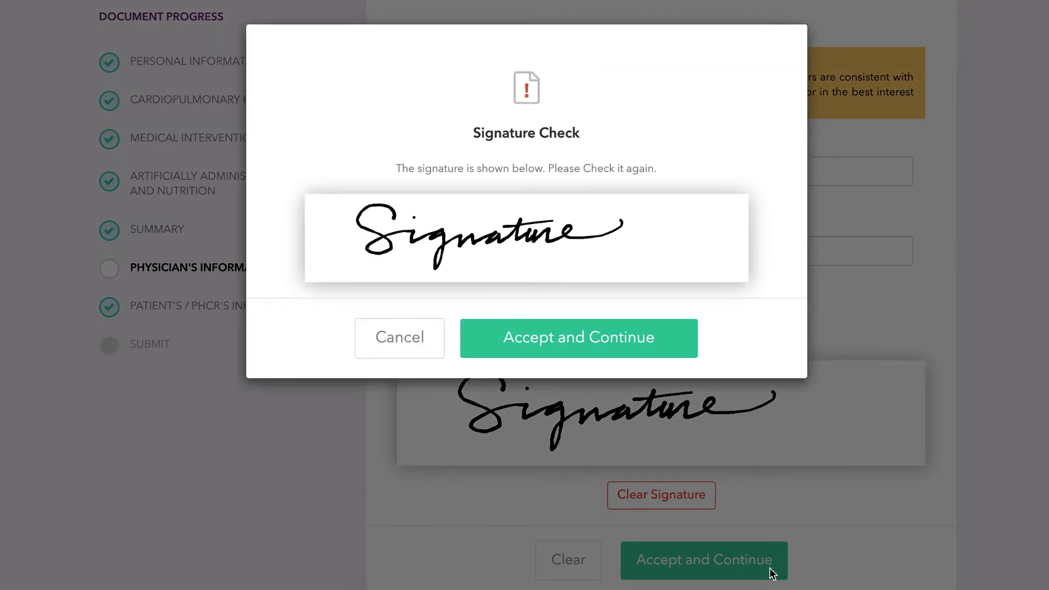
pyautogui.click(626, 339)
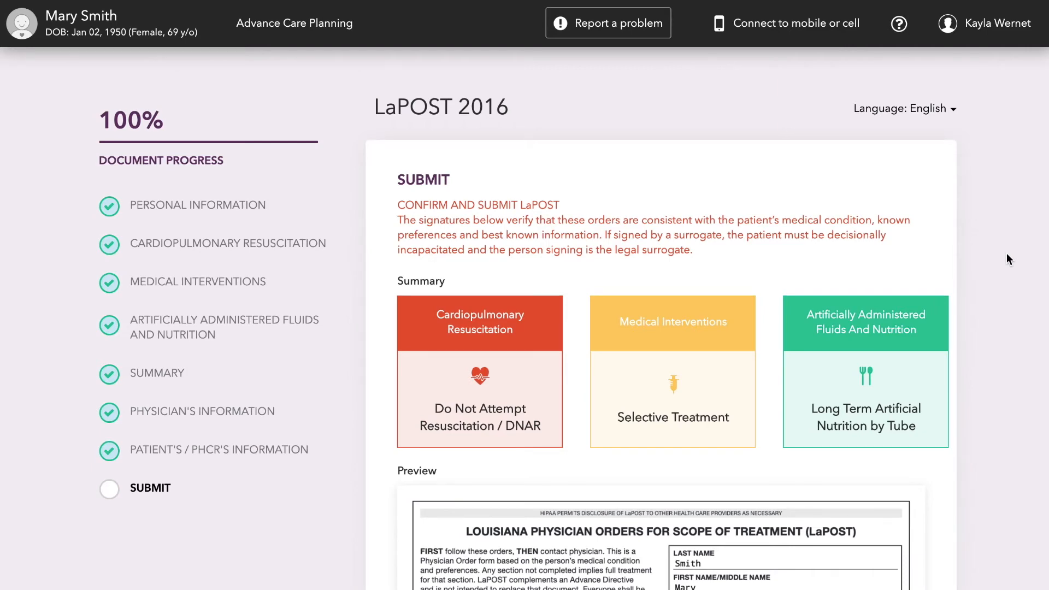
# Review the order summary and both pages of the LaPOST preview down to the submission options.
pyautogui.scroll(-3, 1006, 253)
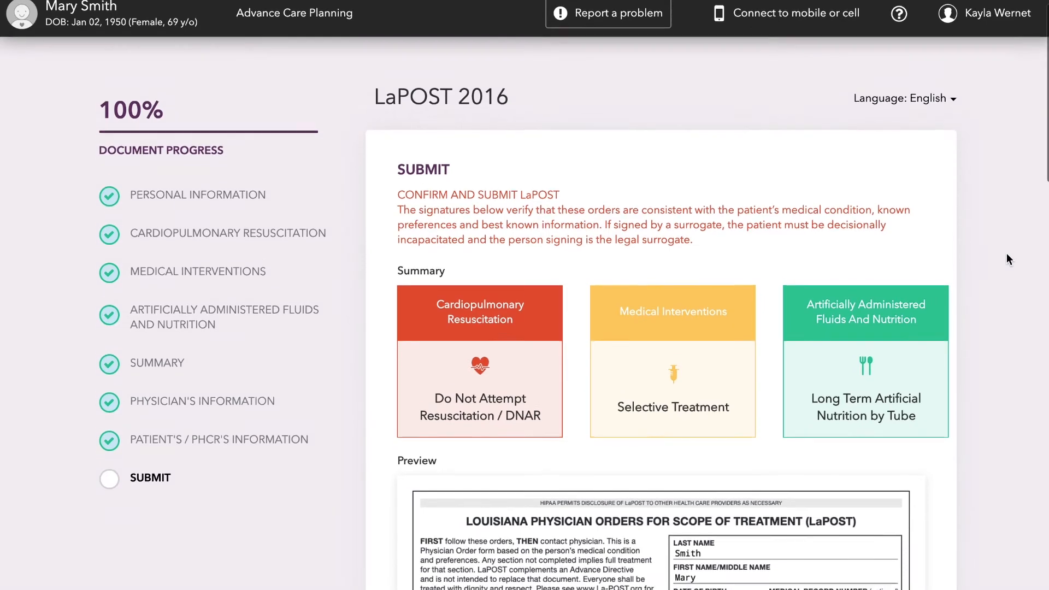
pyautogui.scroll(-10, 1008, 258)
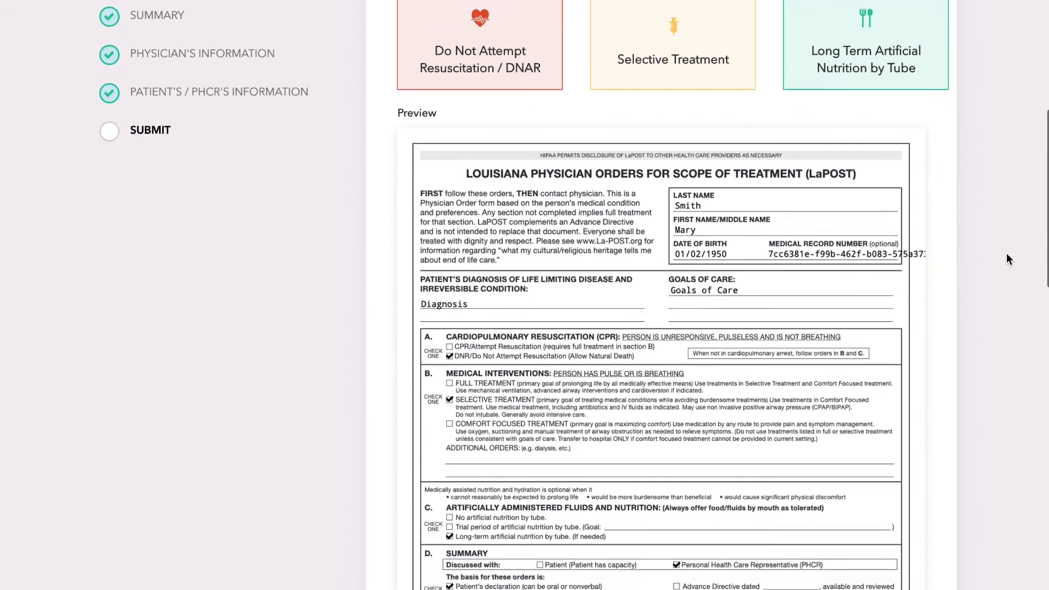
pyautogui.scroll(-13, 1006, 253)
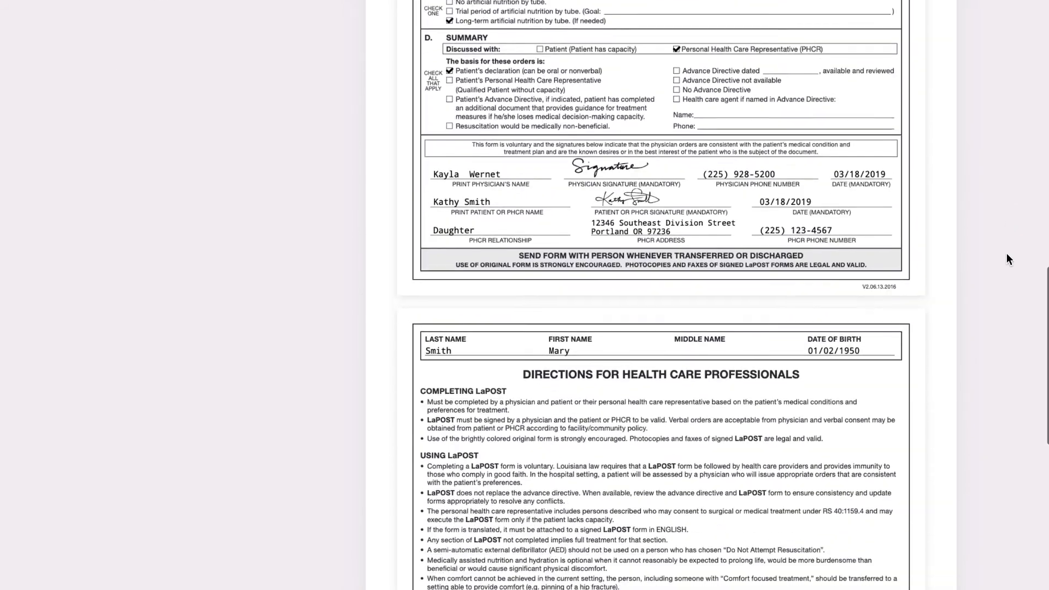
pyautogui.scroll(-9, 1006, 254)
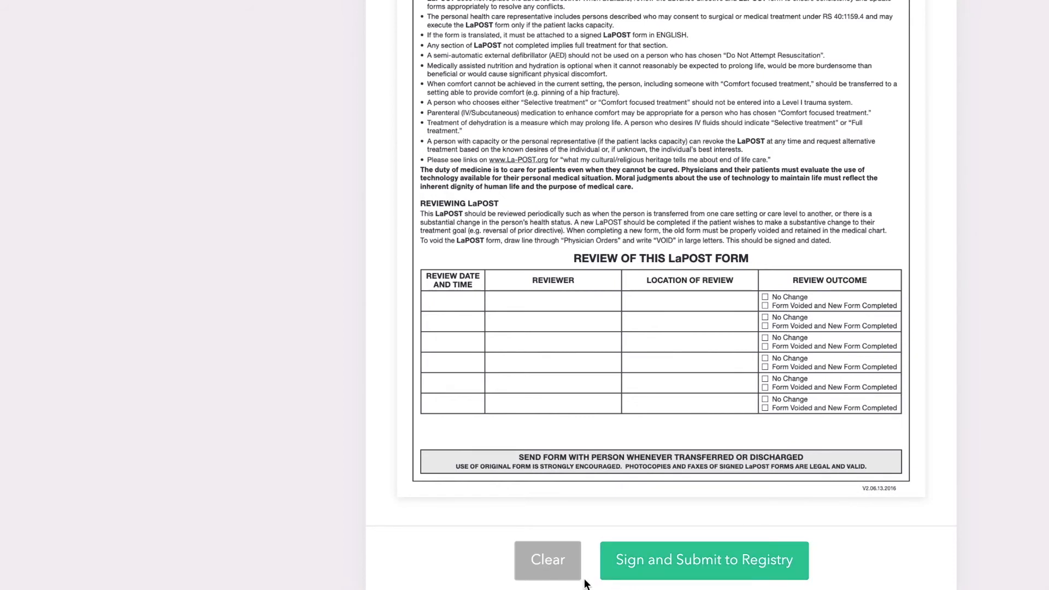
# Sign and submit the LaPOST form to the registry, and look over the current orders and documents on the patient's dashboard.
pyautogui.click(764, 572)
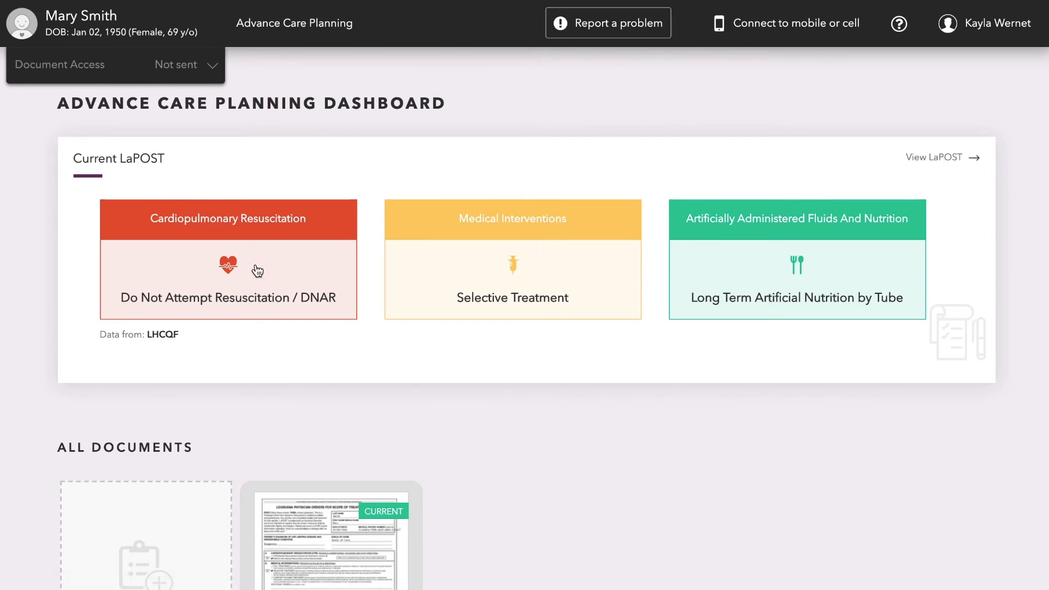
pyautogui.scroll(-3, 256, 270)
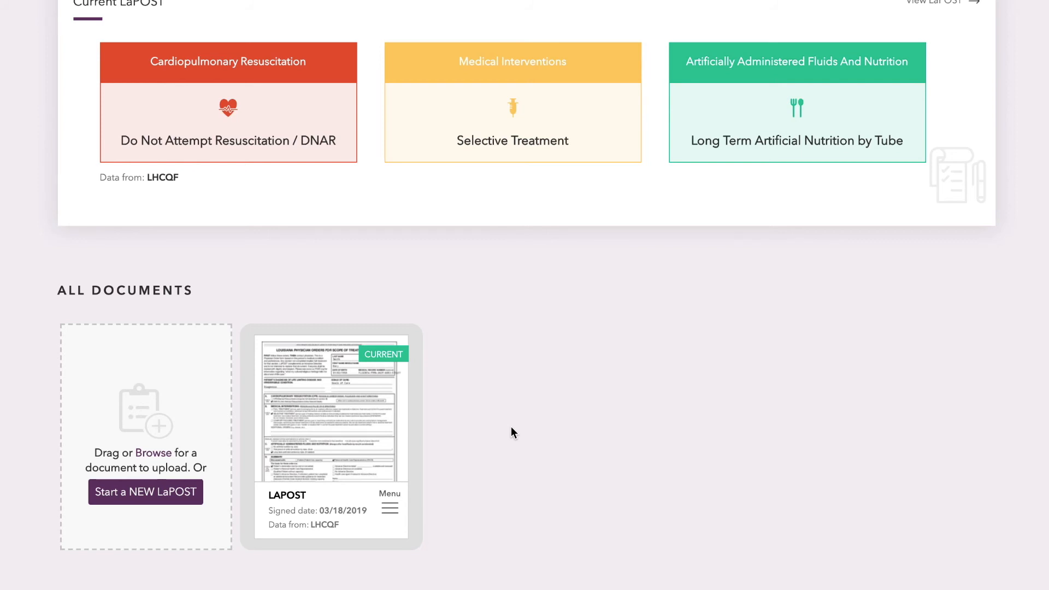
pyautogui.scroll(3, 913, 497)
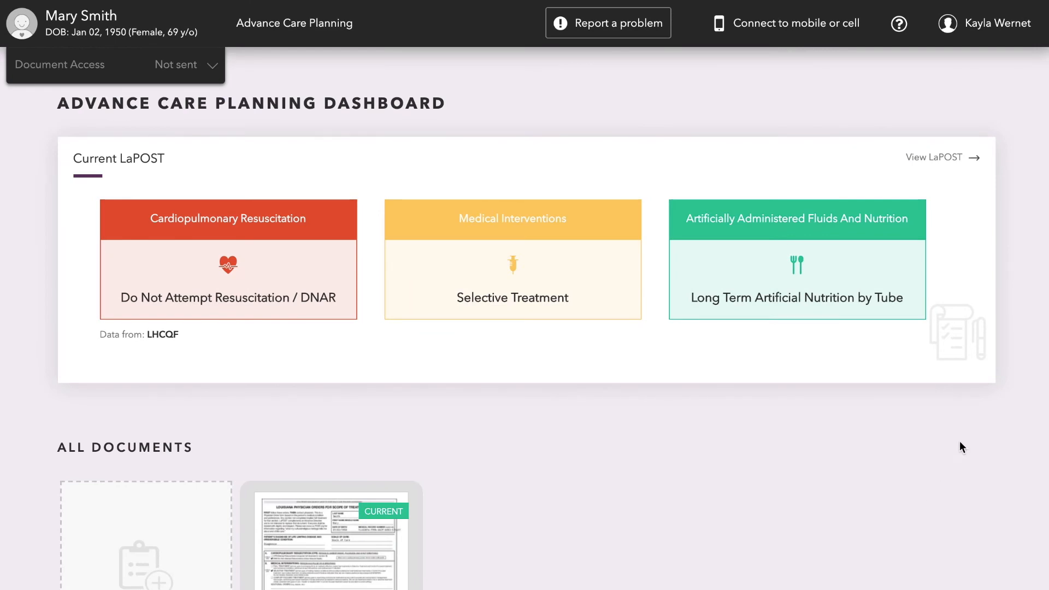
# Open the patient's current LaPOST document from the dashboard and print it.
pyautogui.click(910, 159)
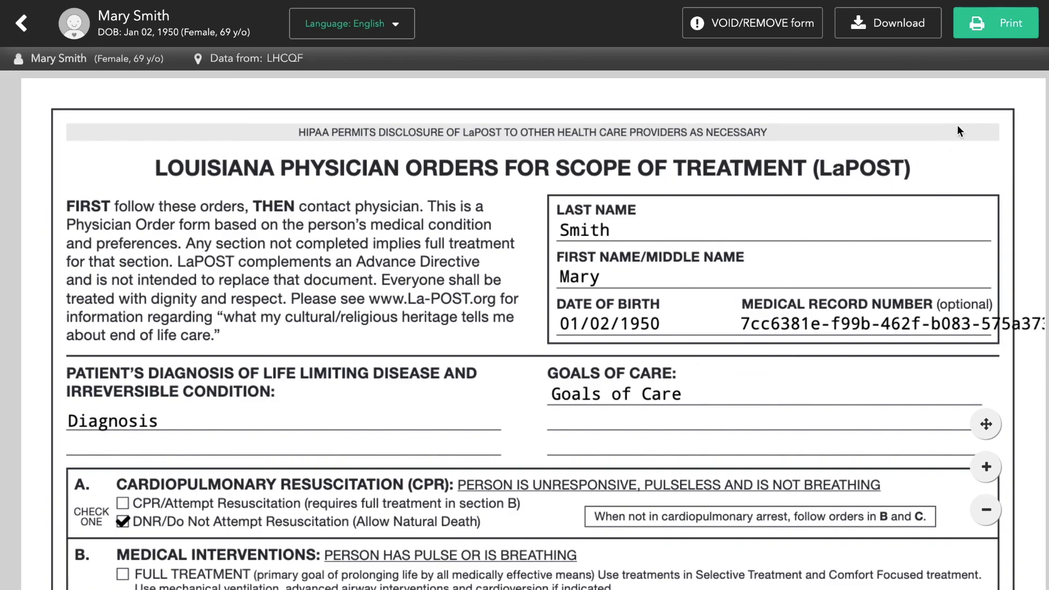
pyautogui.click(988, 30)
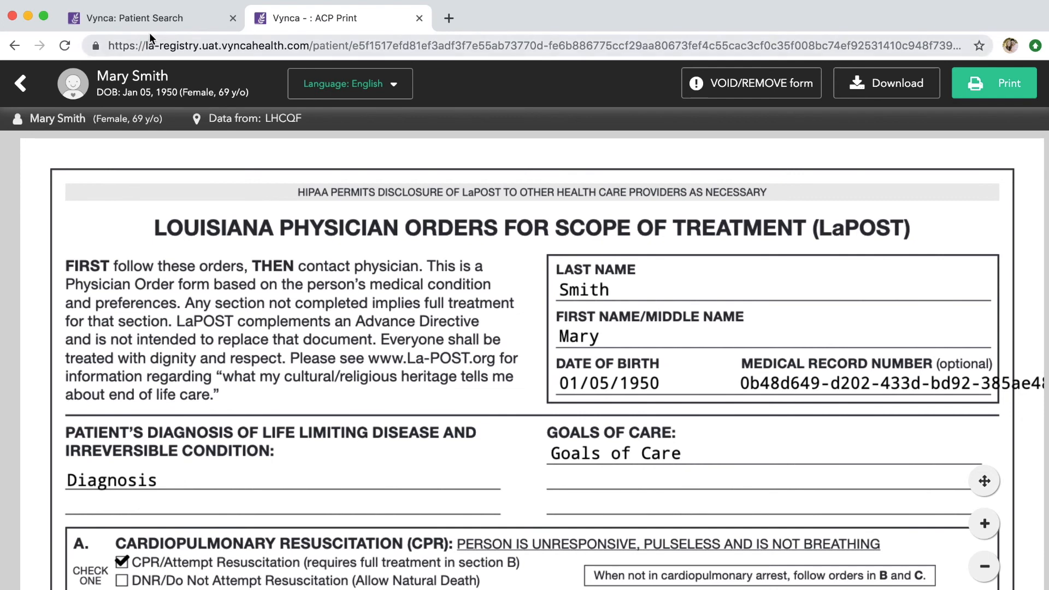
# Return to the patient search and search for a different patient by full name with the gender Male.
pyautogui.click(190, 20)
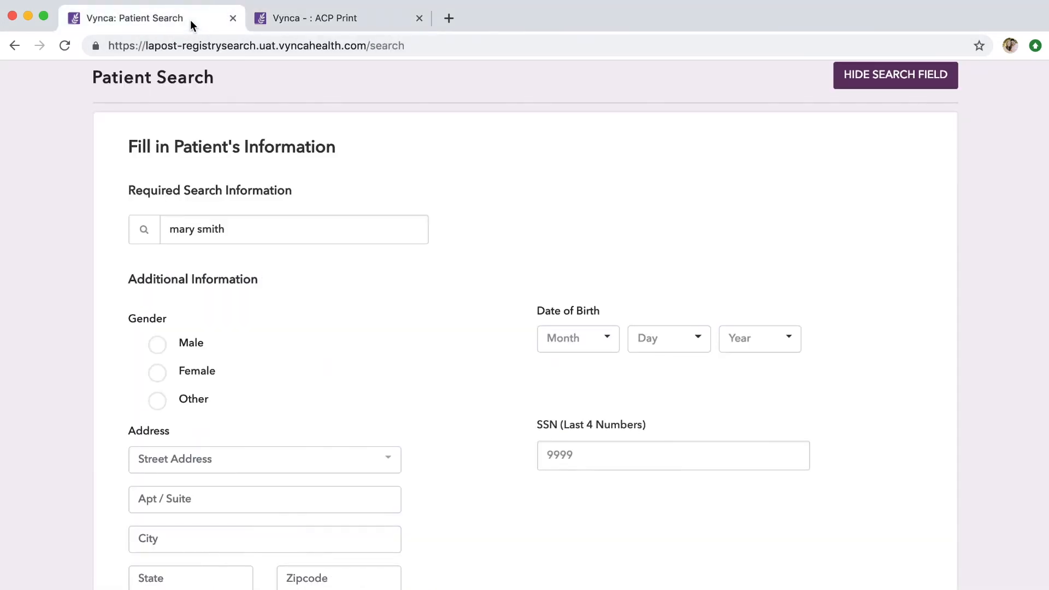
pyautogui.click(266, 226)
pyautogui.press('super+a')
pyautogui.write('j')
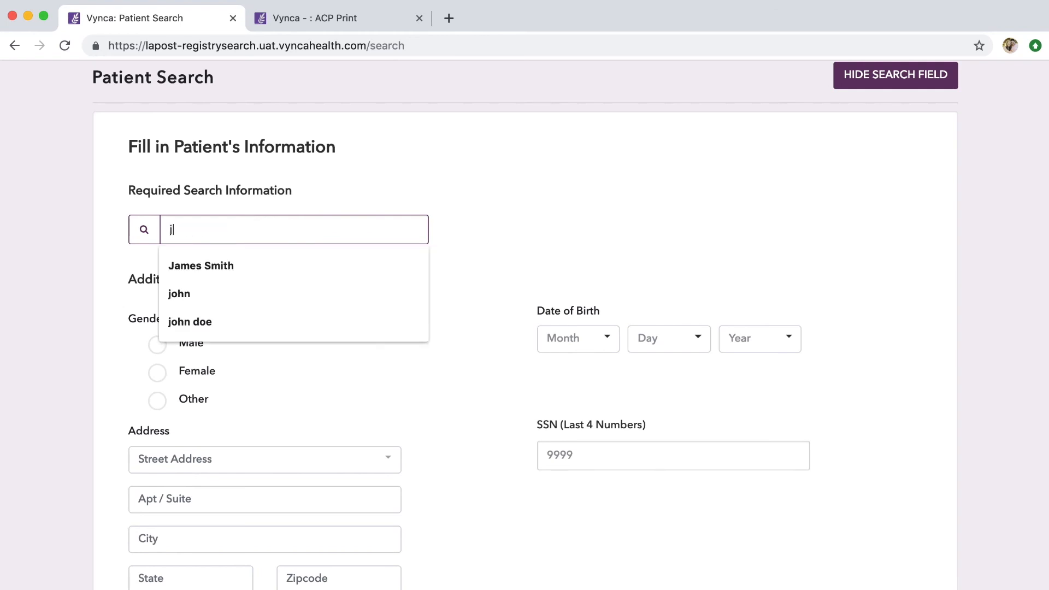
pyautogui.write('ohn doe')
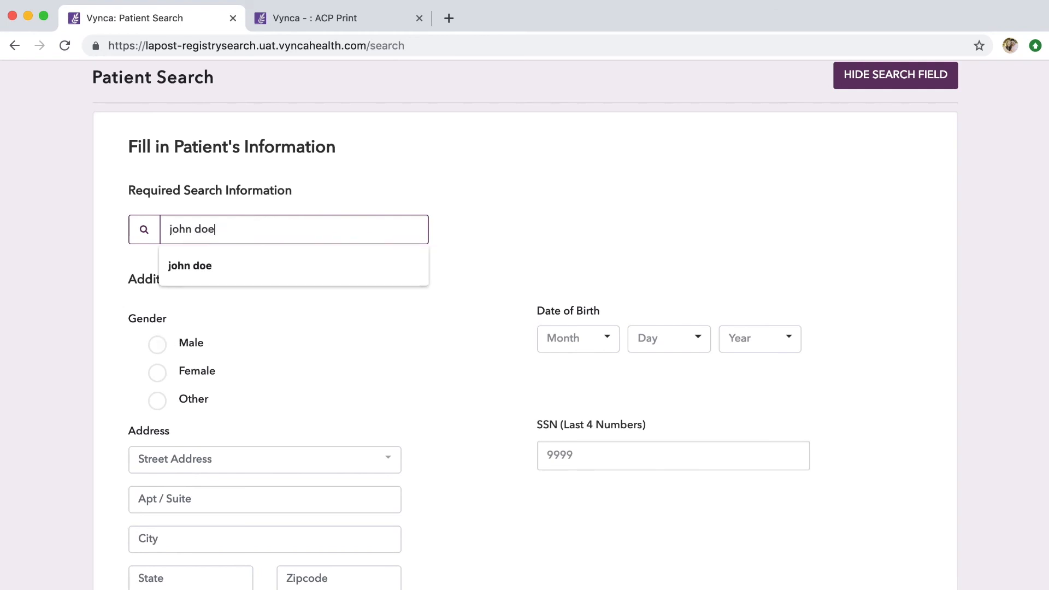
pyautogui.click(241, 265)
pyautogui.click(182, 344)
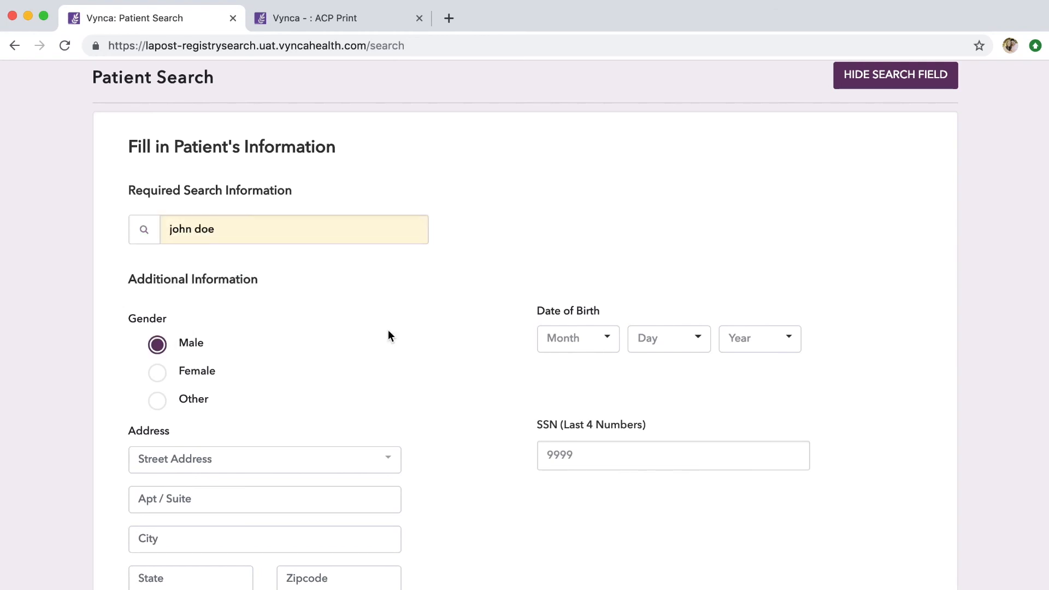
pyautogui.scroll(-5, 467, 346)
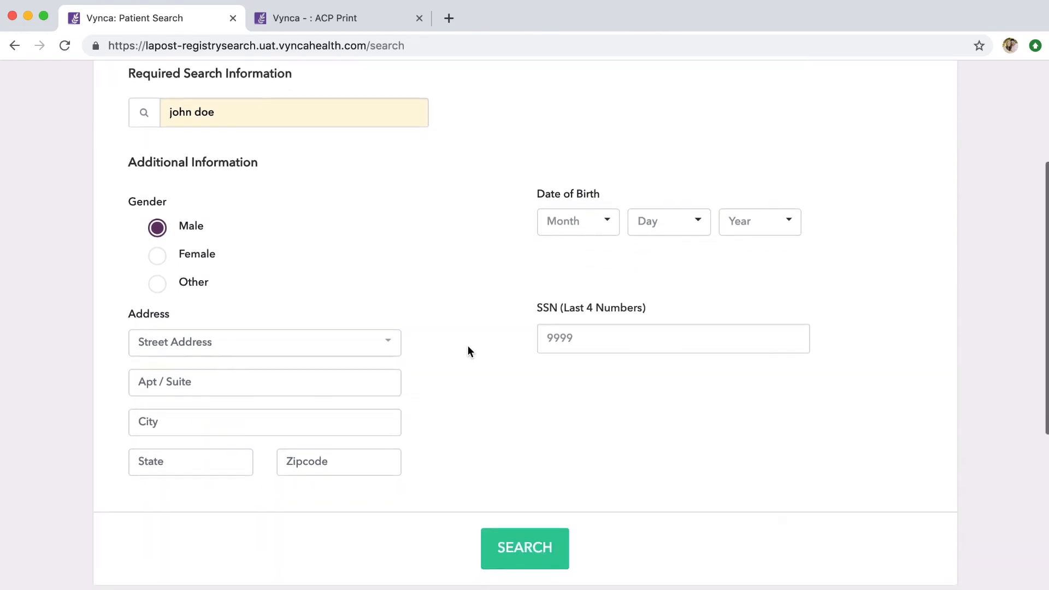
pyautogui.click(561, 538)
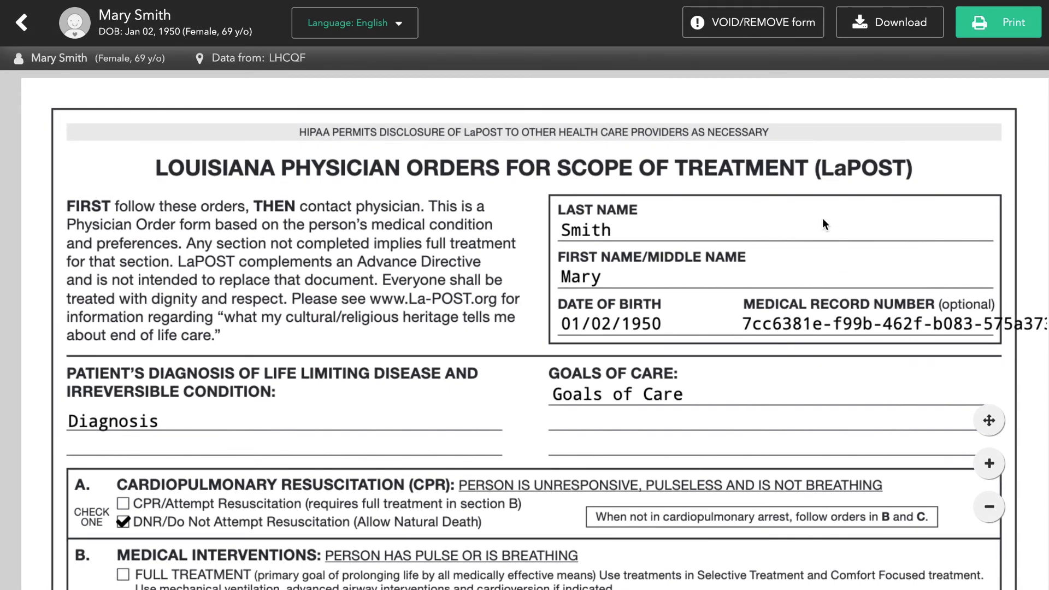
# View the reasons offered for voiding or removing the LaPOST form, and dismiss them without submitting.
pyautogui.click(739, 32)
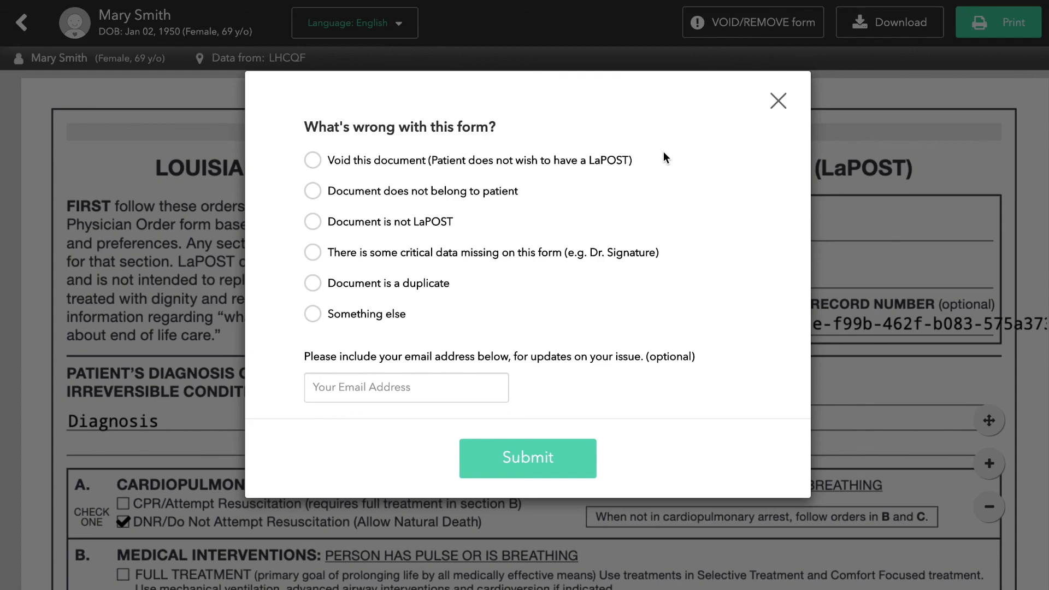
pyautogui.click(931, 375)
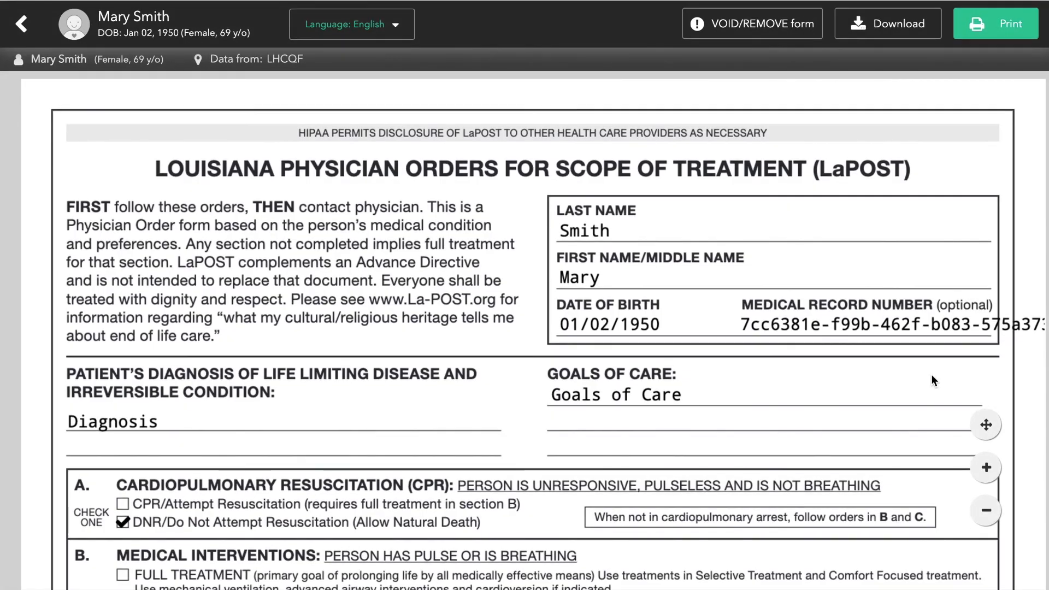
# Go back to the patient's Advance Care Planning dashboard and open the form for reporting a problem.
pyautogui.click(20, 23)
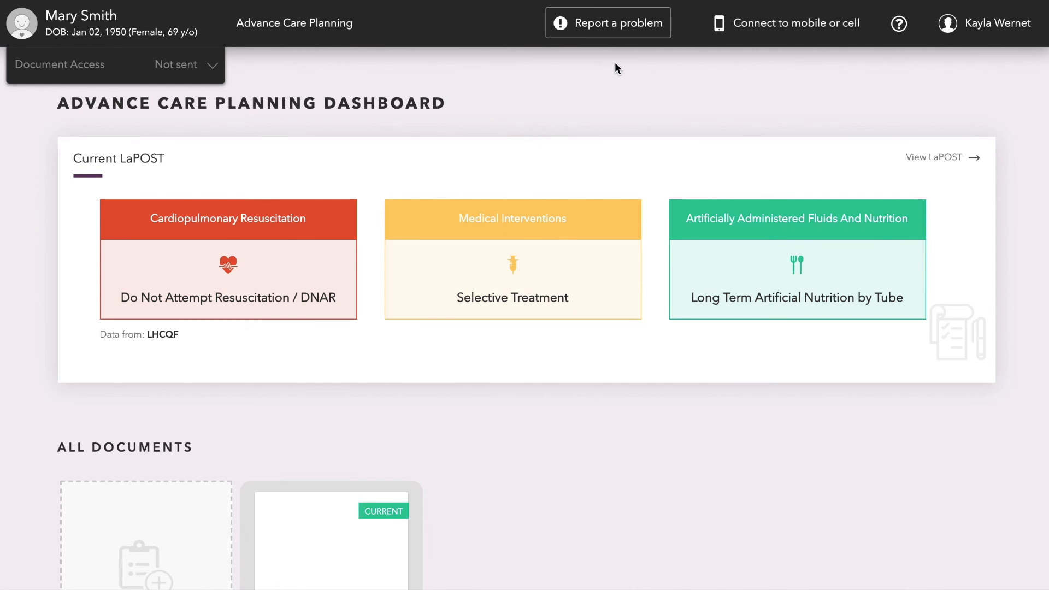
pyautogui.click(632, 33)
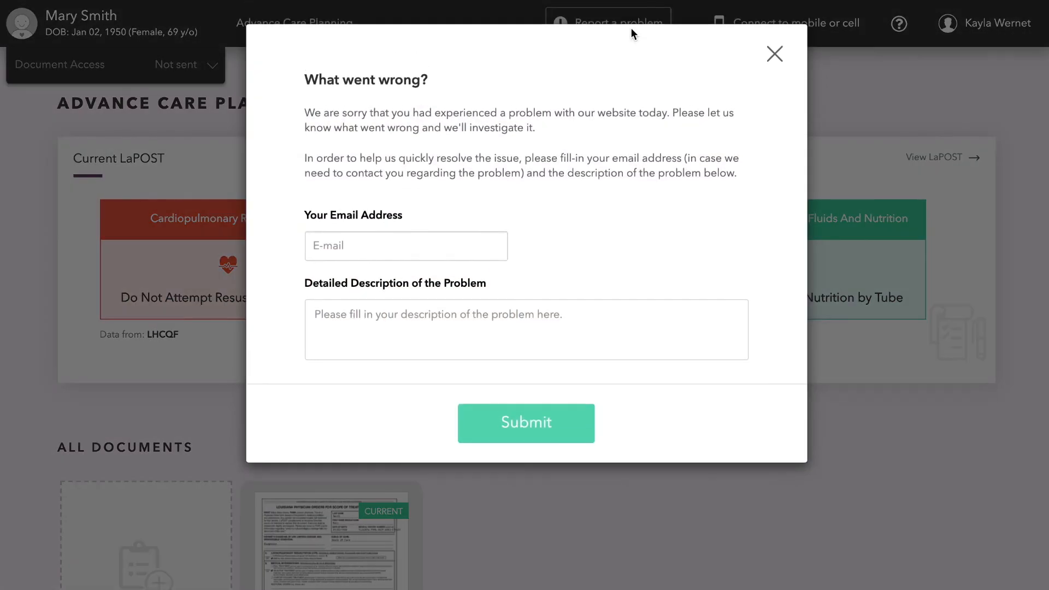